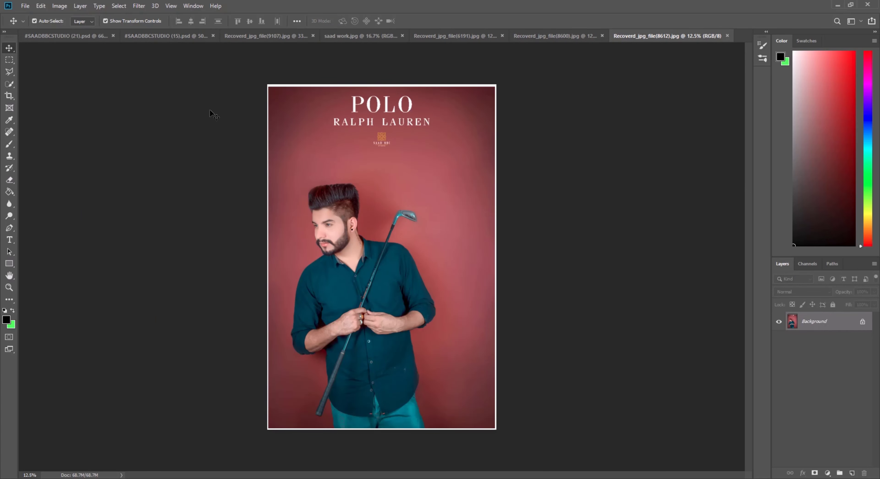
Bring the Recoverd_jpg_file(8612).jpg photo into the #SAADBBCSTUDIO (21) banner above the Image-5 layer.
key(ctrl+a)
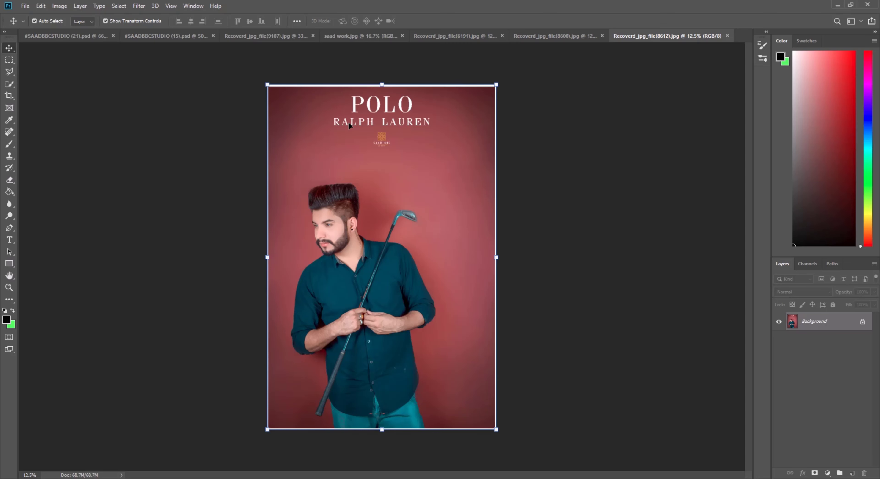
drag(348, 121, 652, 276)
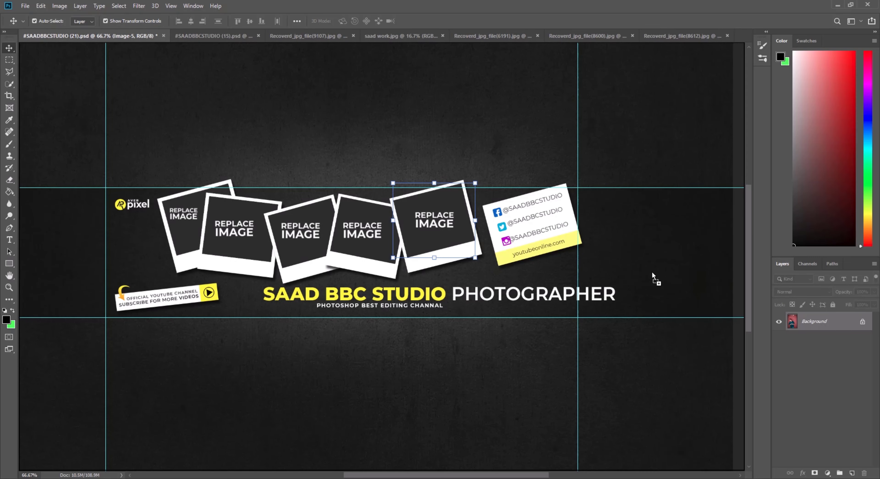
drag(425, 224, 432, 218)
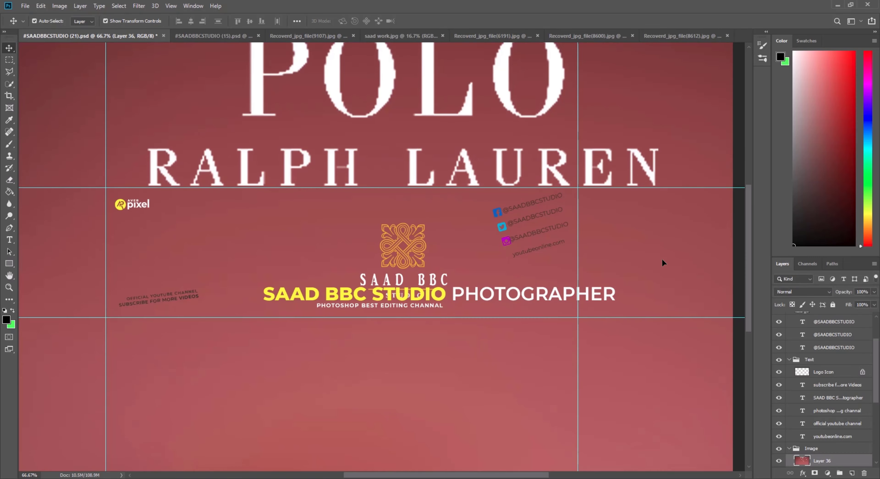
Shrink the red-background photo to about 6%, rotate it about -12° and place it over the fifth polaroid frame.
click(9, 287)
right_click(290, 231)
click(298, 238)
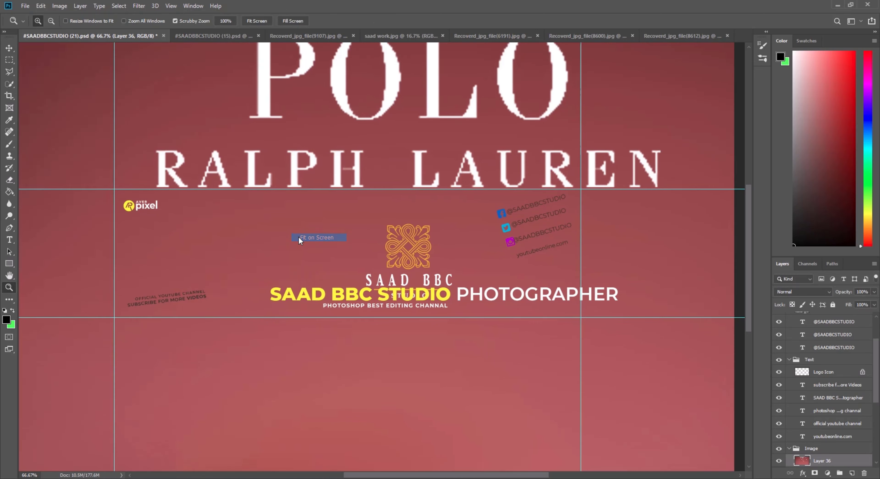
right_click(300, 230)
click(320, 277)
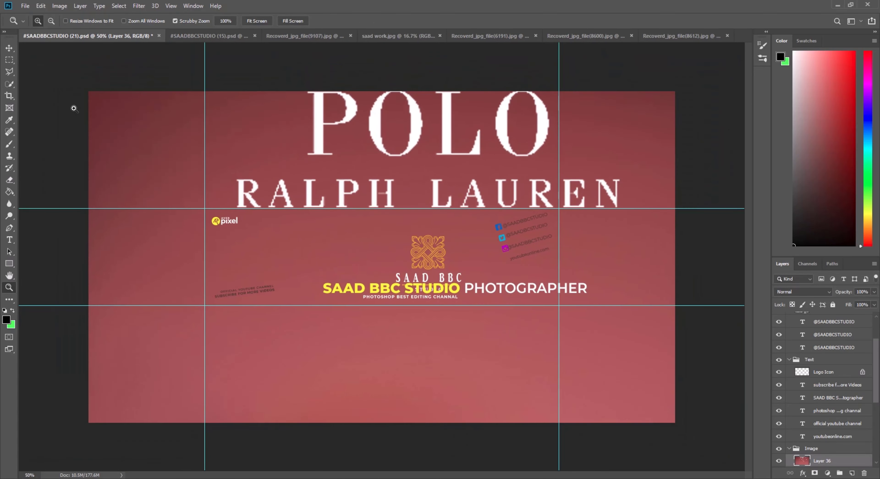
click(9, 48)
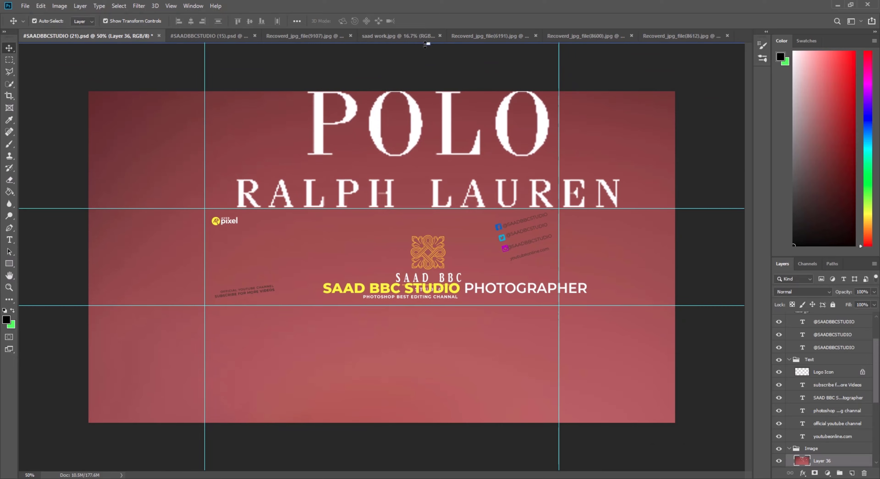
key(ctrl+t)
drag(437, 170, 270, 175)
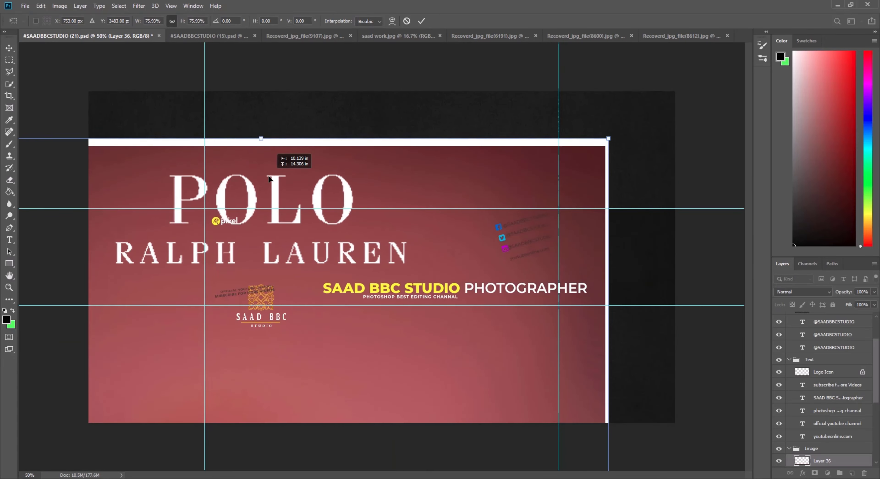
drag(262, 138, 261, 337)
drag(266, 367, 318, 121)
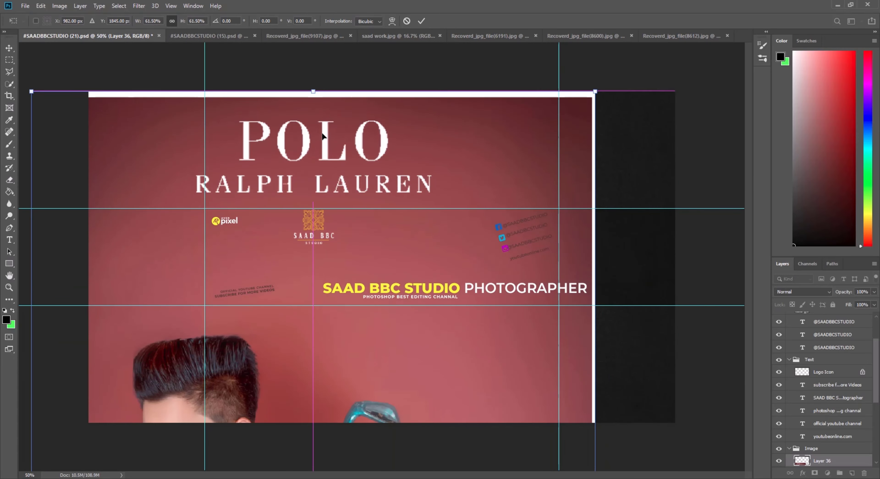
drag(306, 89, 264, 320)
drag(291, 362, 357, 162)
drag(372, 120, 373, 363)
drag(419, 427, 455, 142)
drag(428, 79, 428, 342)
drag(422, 401, 453, 208)
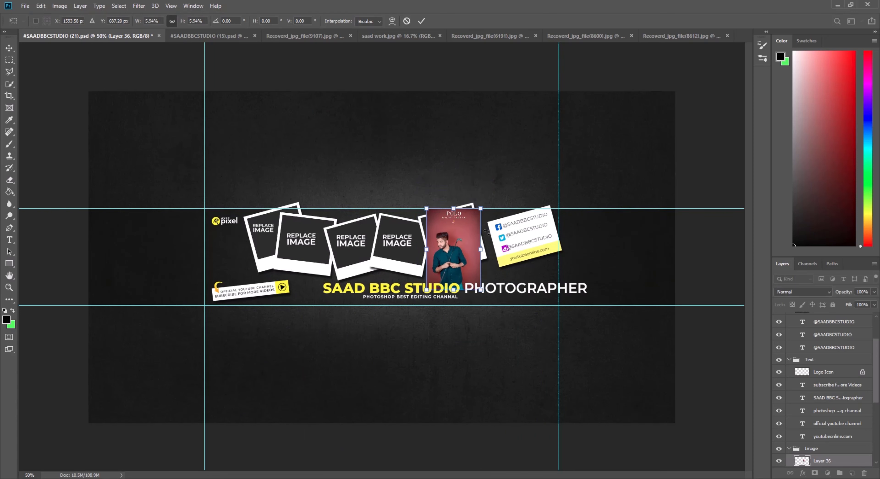
mouse_move(487, 232)
mouse_down()
mouse_move(462, 220)
mouse_move(486, 217)
mouse_up()
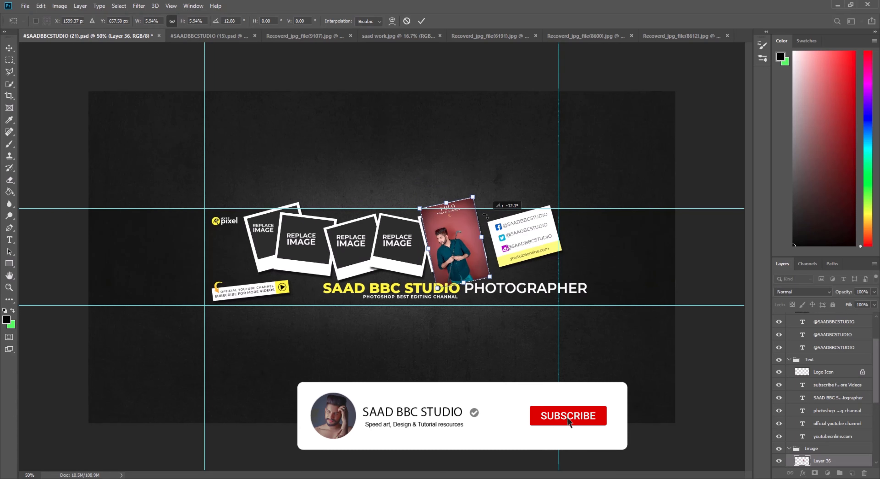
click(421, 21)
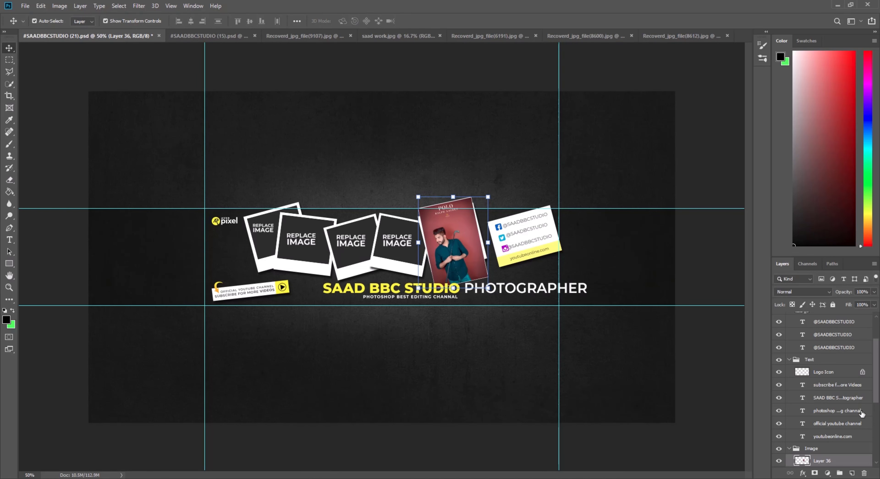
Clip the red-background photo to the Image-5 layer and enlarge it to about 115% within the frame.
scroll(860, 430, down, 3)
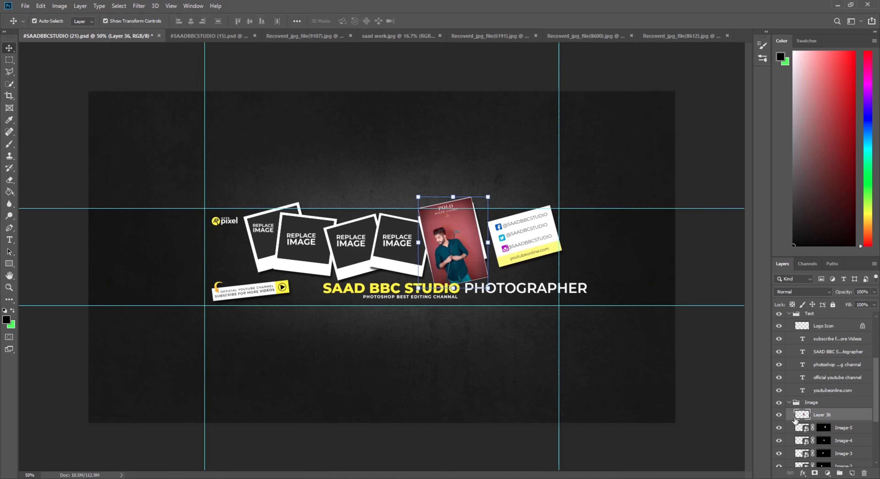
right_click(835, 414)
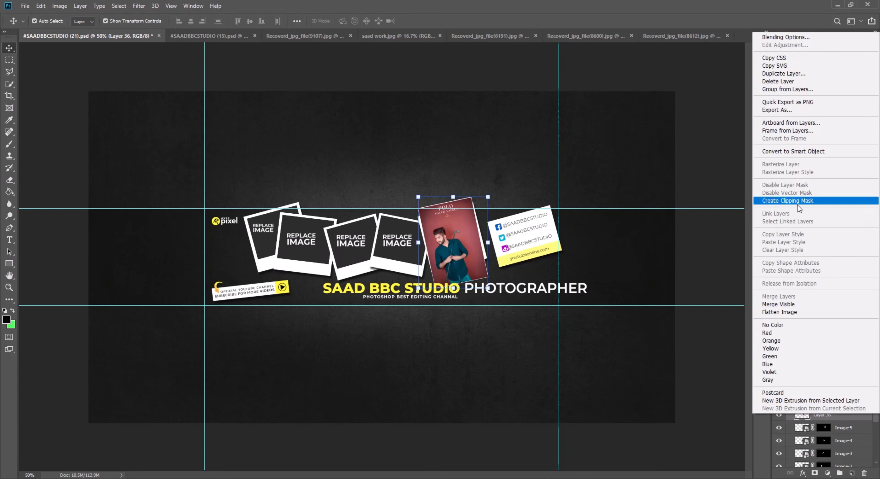
click(799, 202)
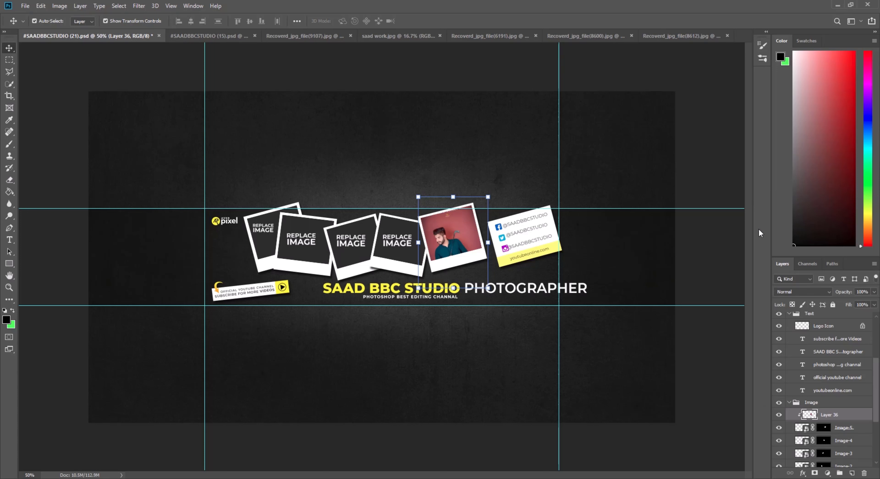
drag(491, 245, 449, 235)
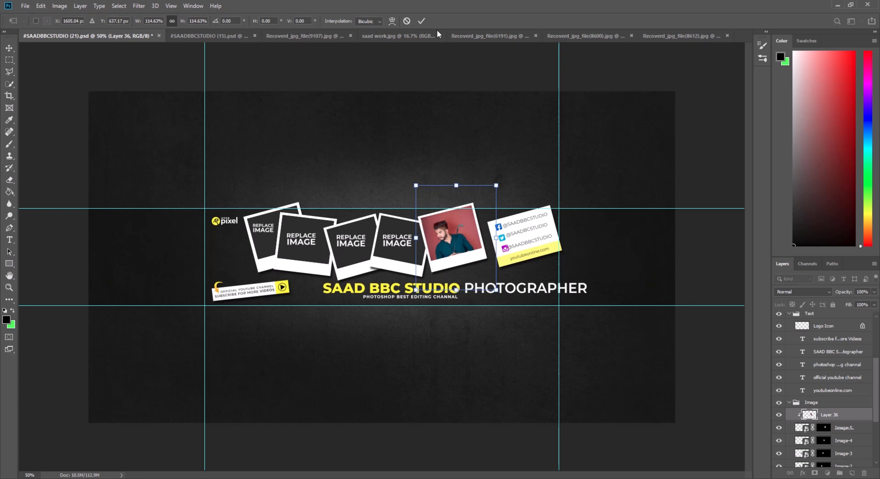
click(421, 21)
Unlock Recoverd_jpg_file(8600).jpg, scale it to about 44% and bring it into the banner above the Image-4 layer.
click(396, 244)
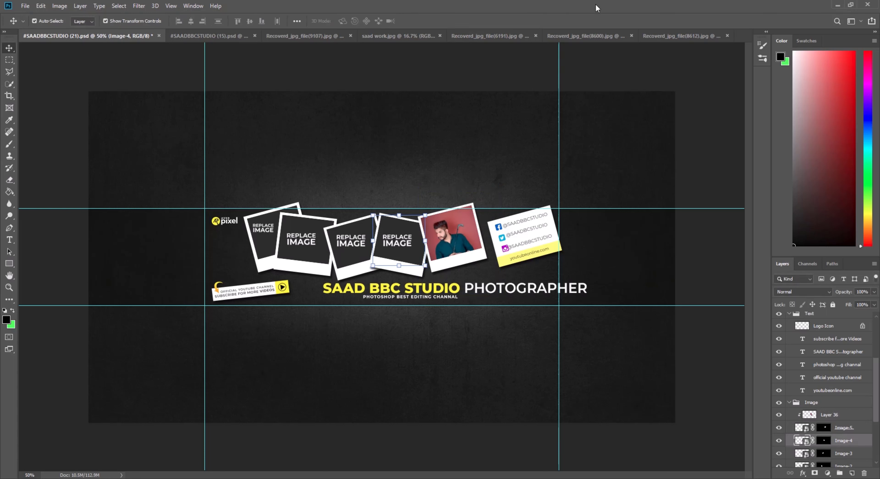
click(584, 36)
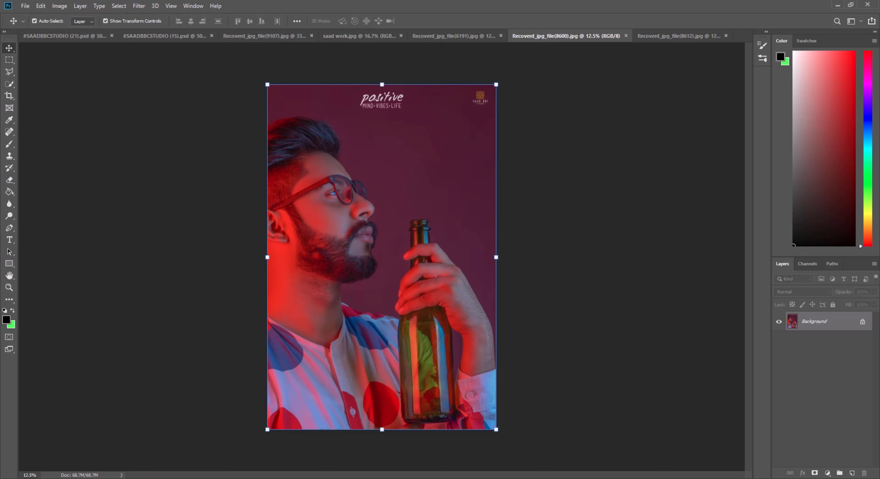
click(863, 322)
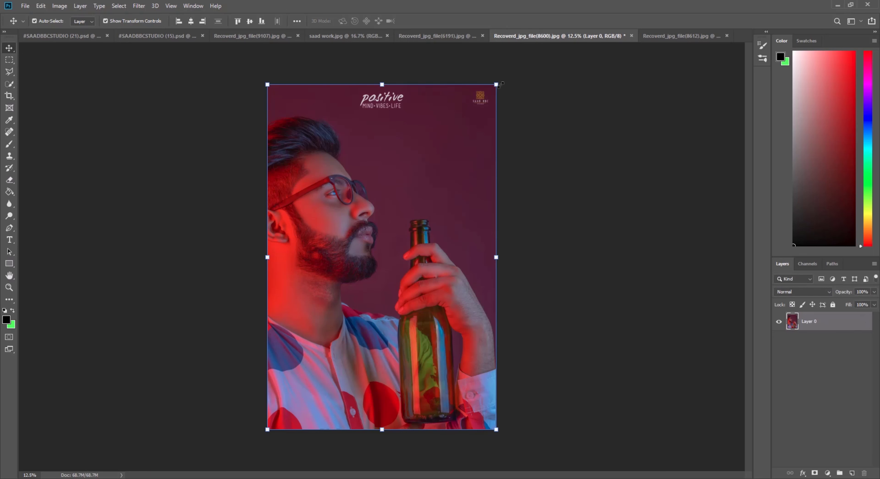
drag(497, 85, 368, 277)
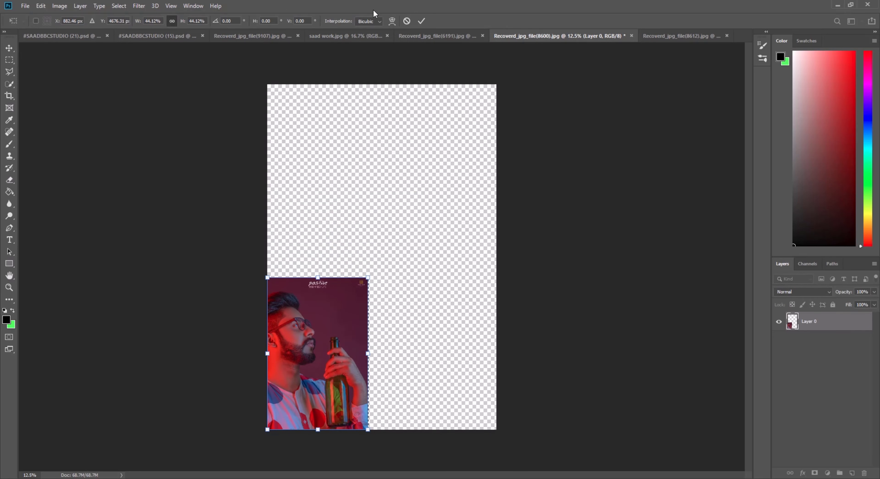
click(421, 23)
drag(328, 311, 402, 240)
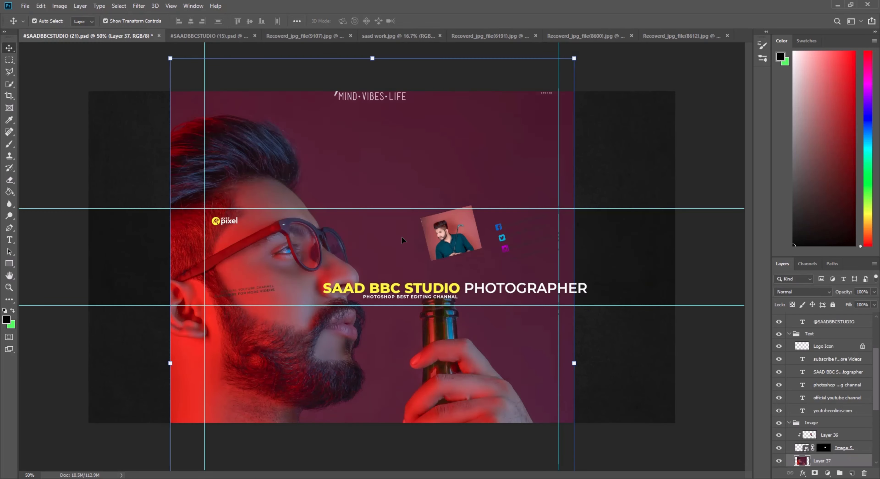
Clip the bottle portrait to the Image-4 layer with a clipping mask.
scroll(799, 418, down, 3)
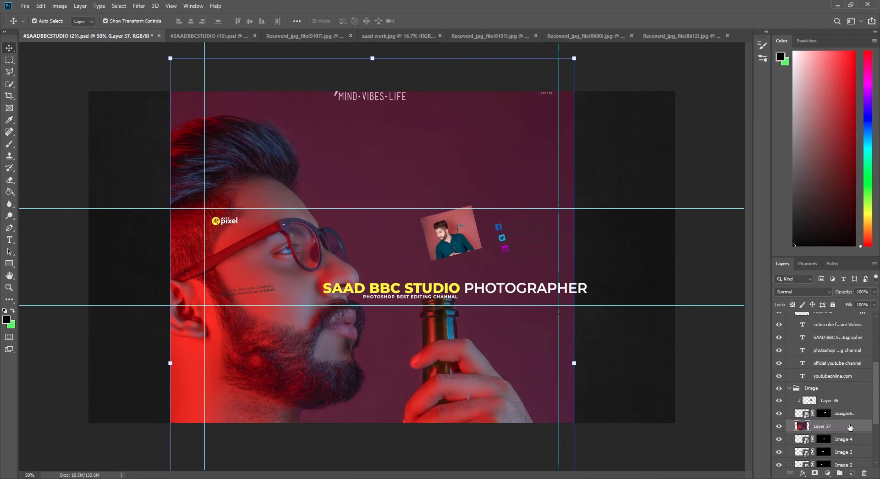
right_click(826, 406)
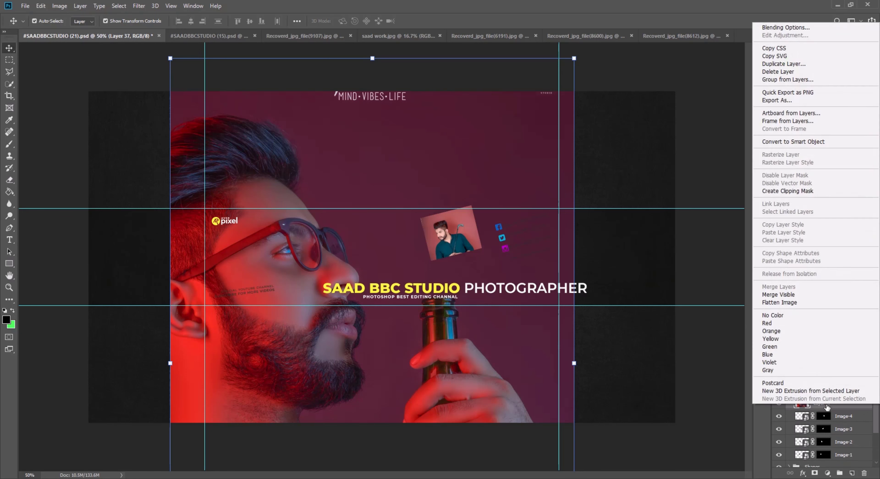
click(792, 192)
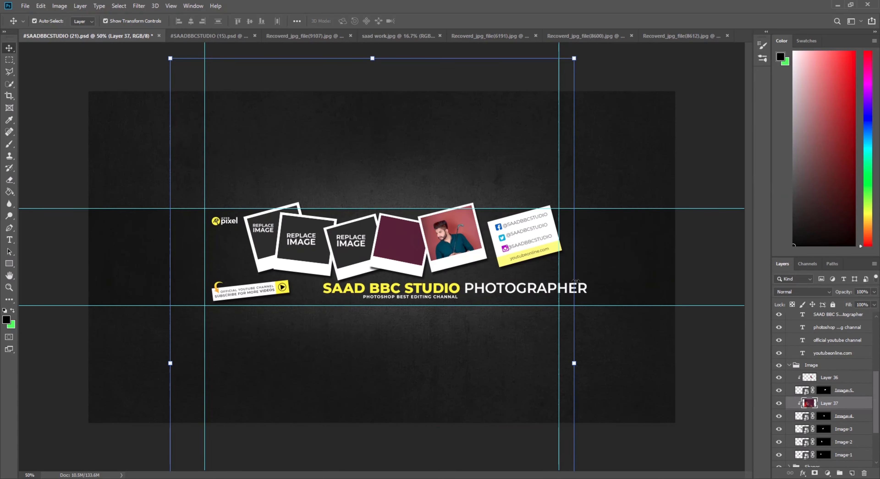
Scale the bottle portrait to about 13%, rotate it about 11° and fit it inside the fourth polaroid frame.
drag(574, 362, 251, 363)
drag(232, 383, 430, 302)
drag(450, 334, 399, 309)
drag(402, 261, 392, 241)
drag(416, 285, 418, 290)
drag(397, 242, 398, 245)
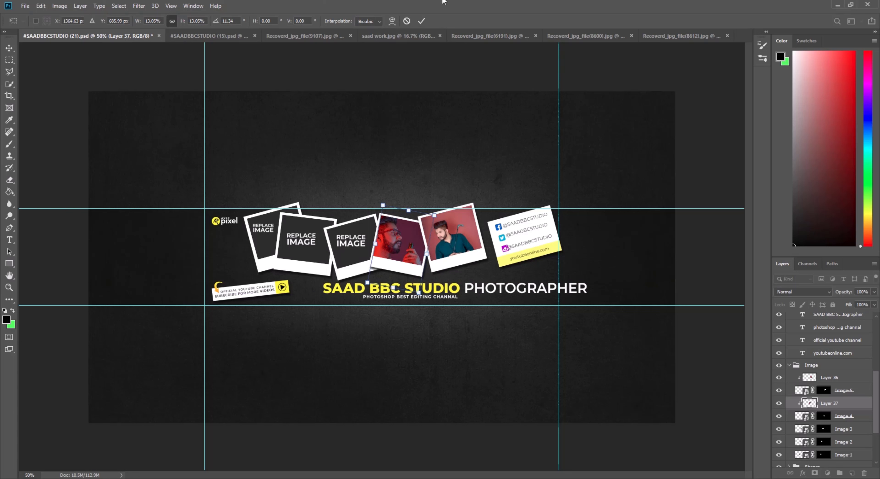
click(421, 21)
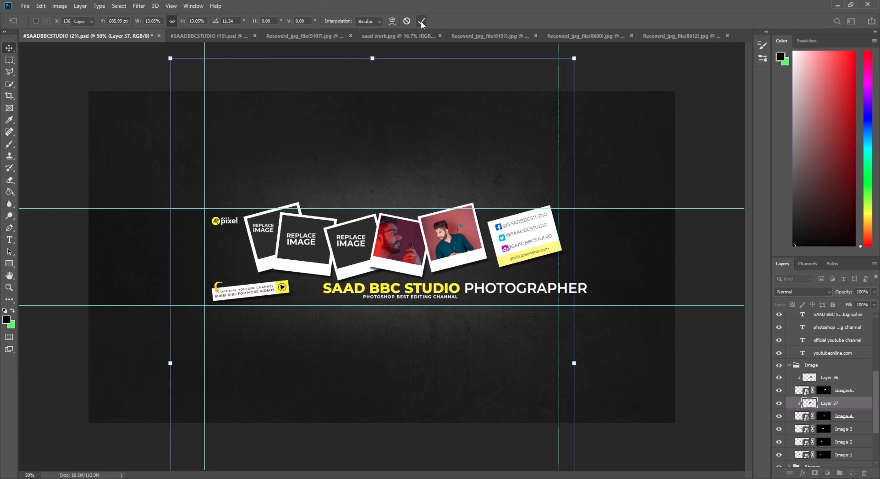
Scale the Recoverd_jpg_file(6191).jpg photo to about 42% and copy it into the banner above the Image-3 layer.
click(342, 243)
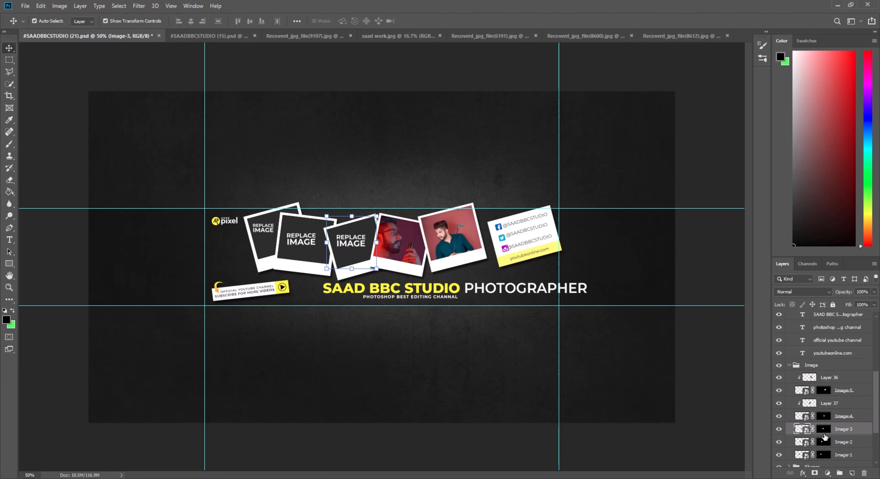
click(498, 36)
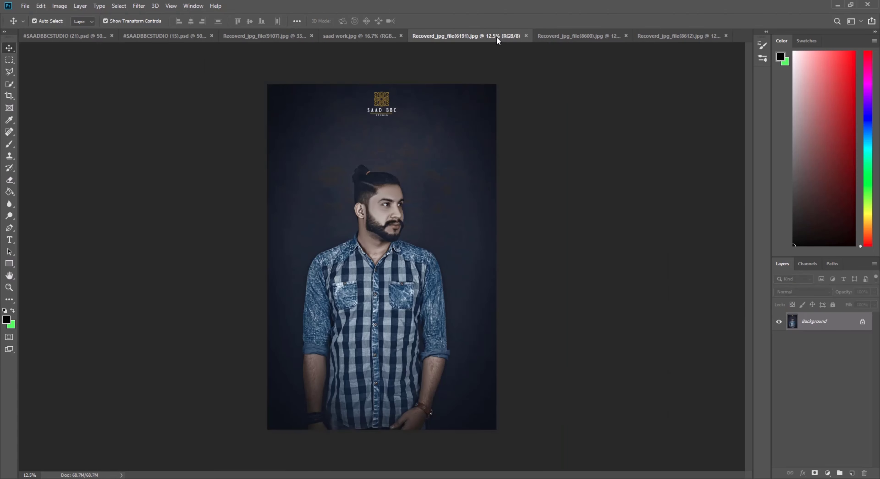
key(ctrl+t)
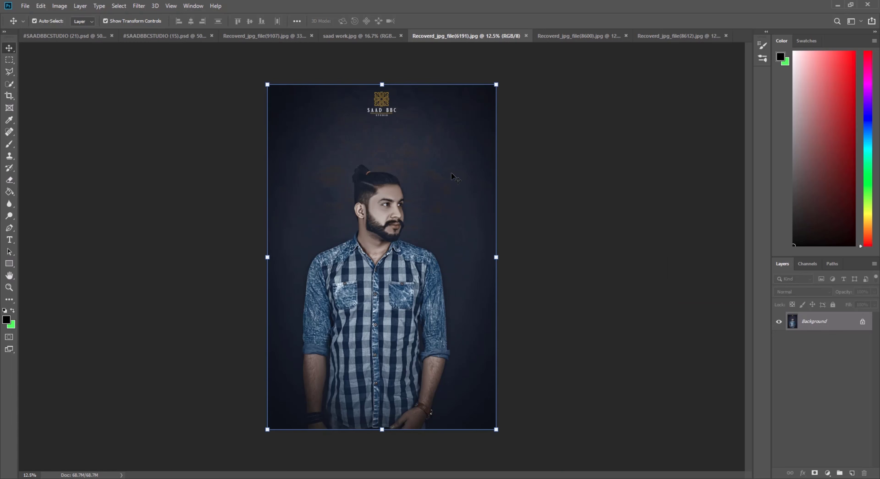
drag(495, 84, 363, 284)
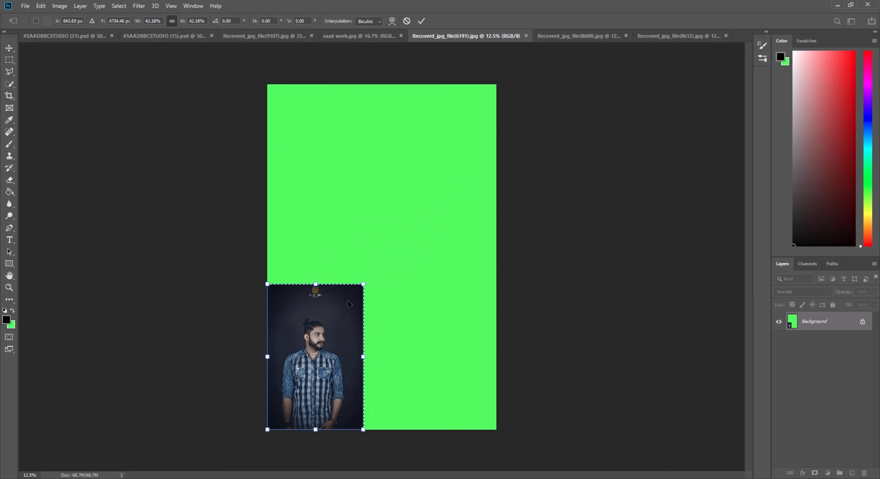
click(421, 21)
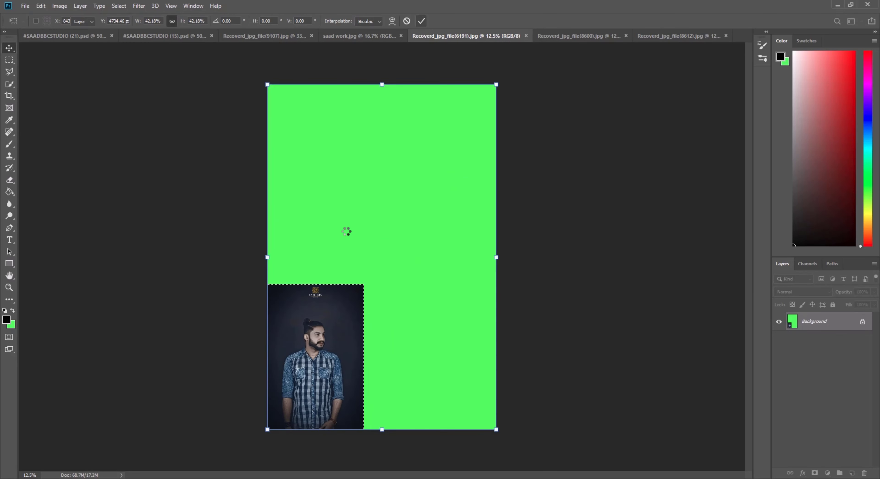
click(72, 32)
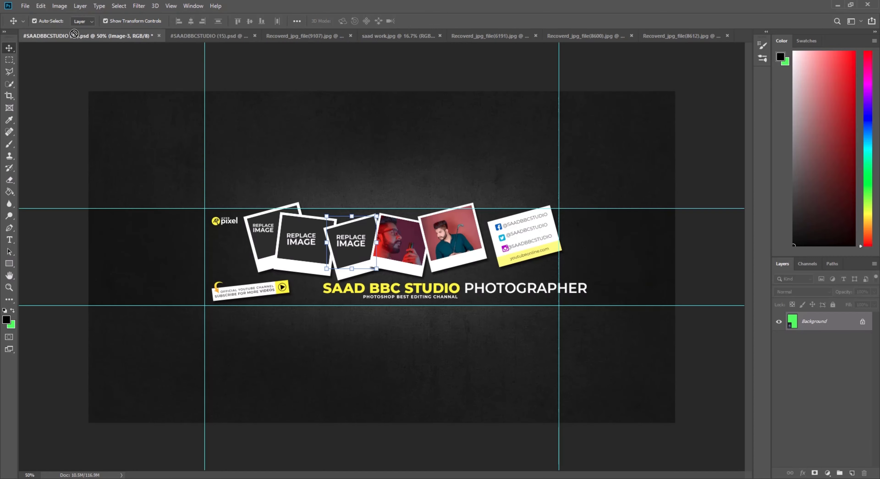
key(ctrl+v)
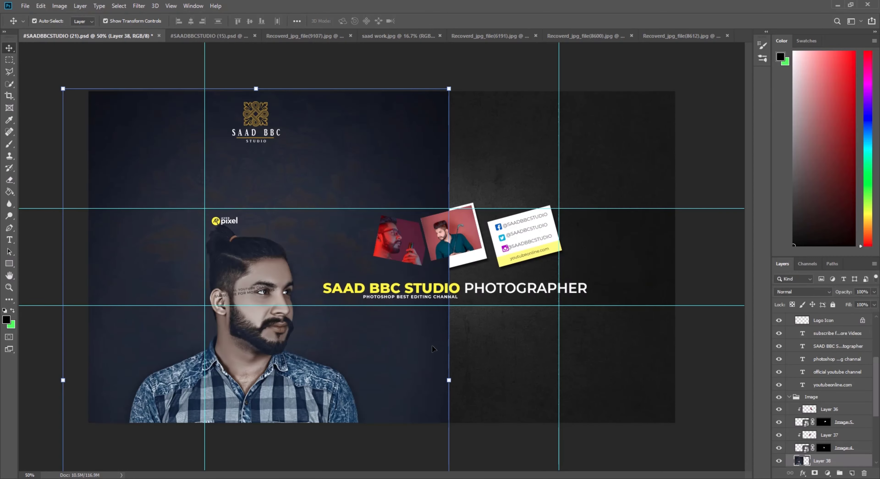
Scale the checked-shirt portrait to about 45% and move it over the third polaroid.
drag(449, 380, 237, 380)
drag(152, 366, 336, 261)
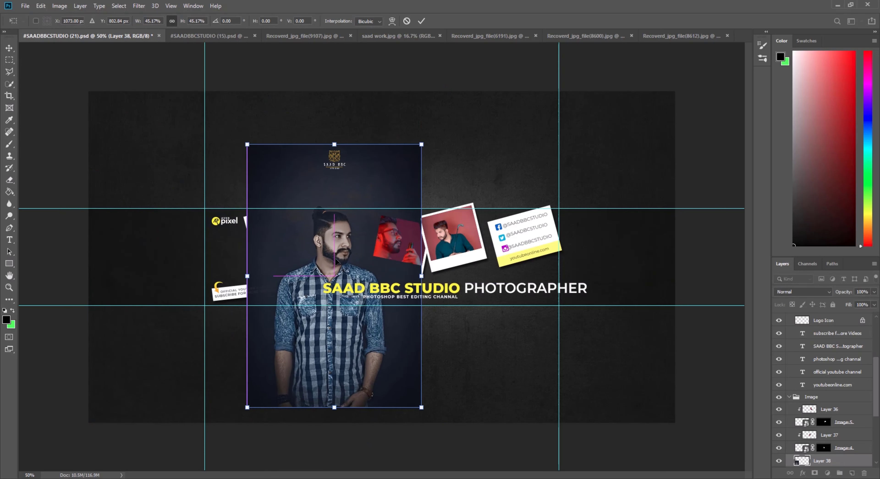
scroll(846, 451, down, 2)
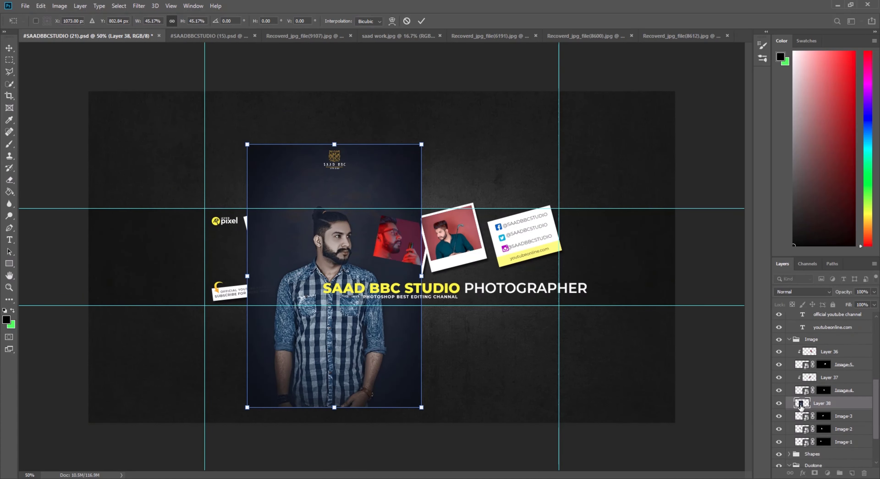
right_click(339, 240)
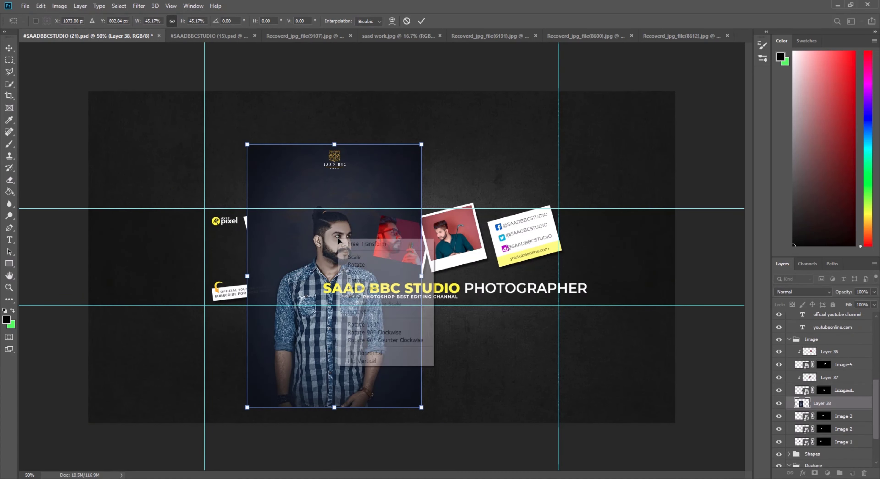
key(Return)
Clip the checked-shirt portrait to the Image-3 layer with a clipping mask.
right_click(808, 404)
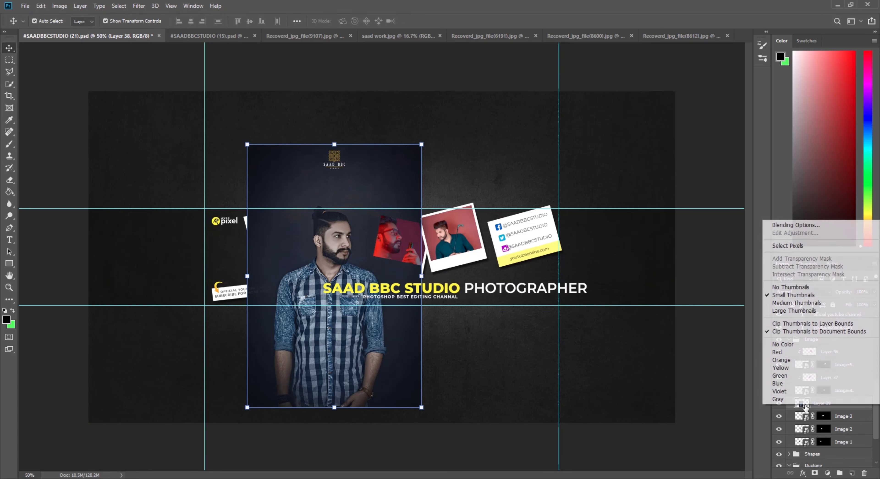
right_click(846, 413)
right_click(841, 410)
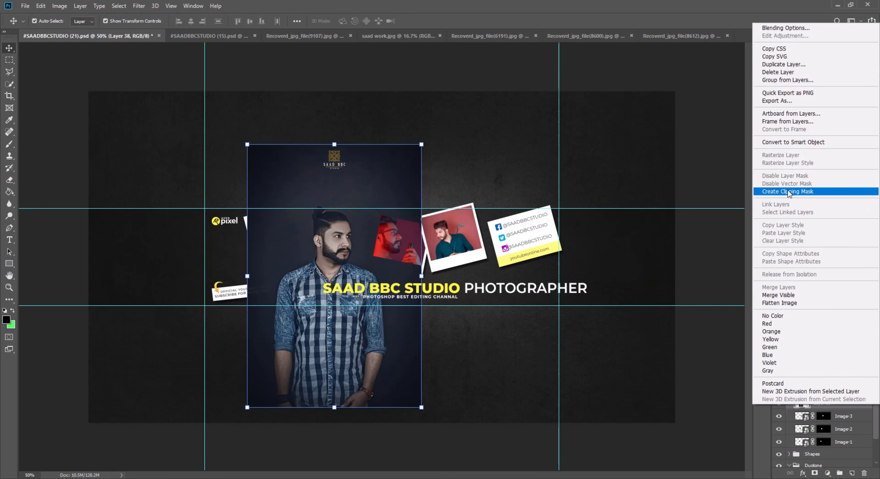
click(820, 194)
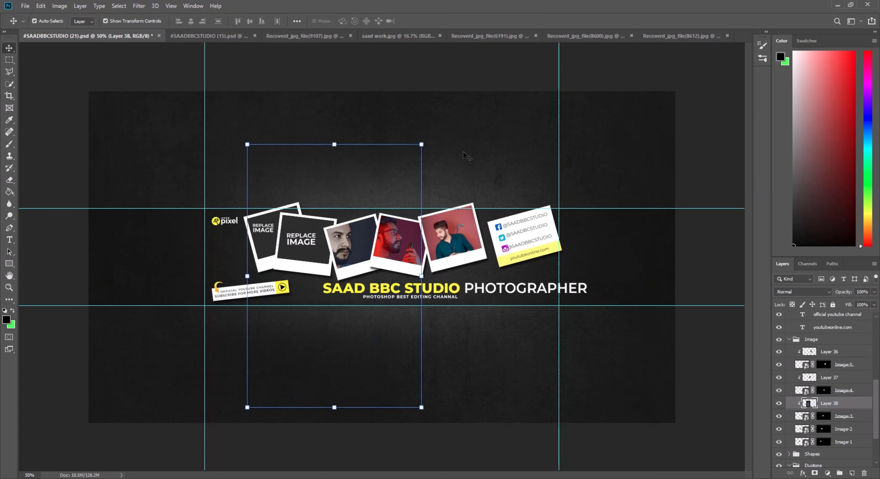
Shrink the clipped checked-shirt portrait further and fit it inside the third polaroid frame.
drag(422, 145, 294, 336)
drag(266, 365, 382, 241)
drag(349, 241, 352, 249)
click(421, 21)
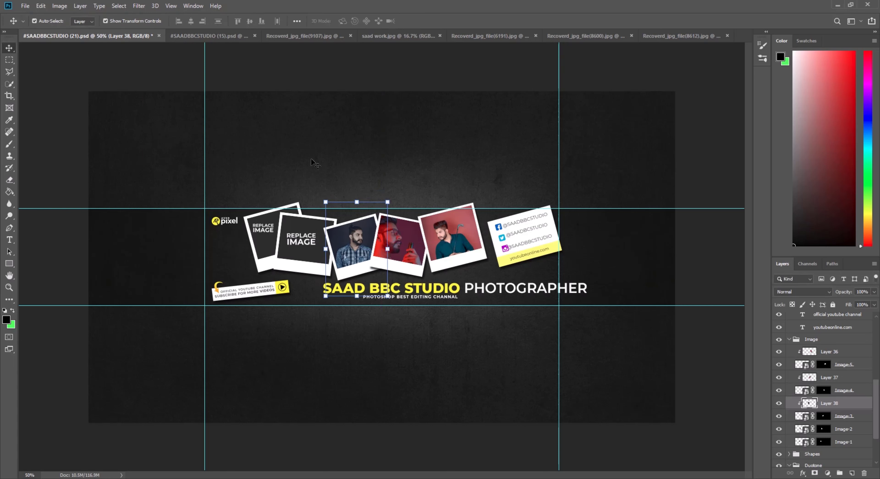
Unlock the saad work.jpg photo, scale it to about 34% and bring it into the banner above the Image-2 layer.
click(302, 244)
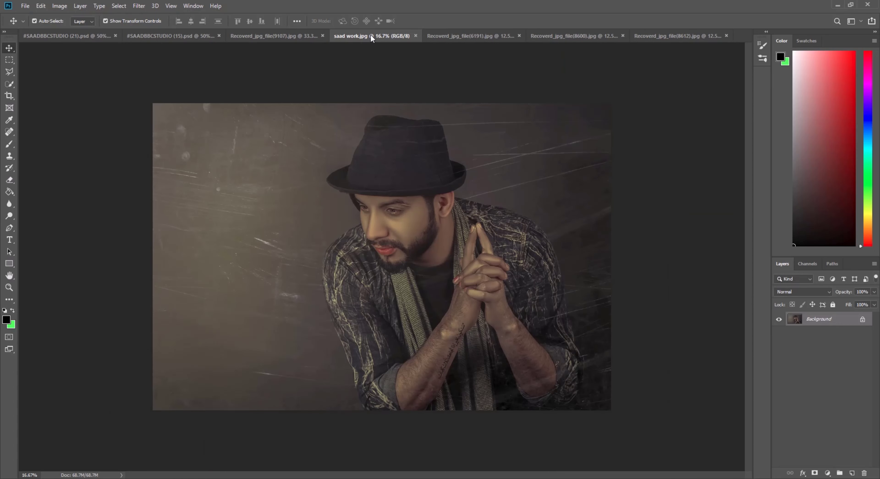
click(370, 36)
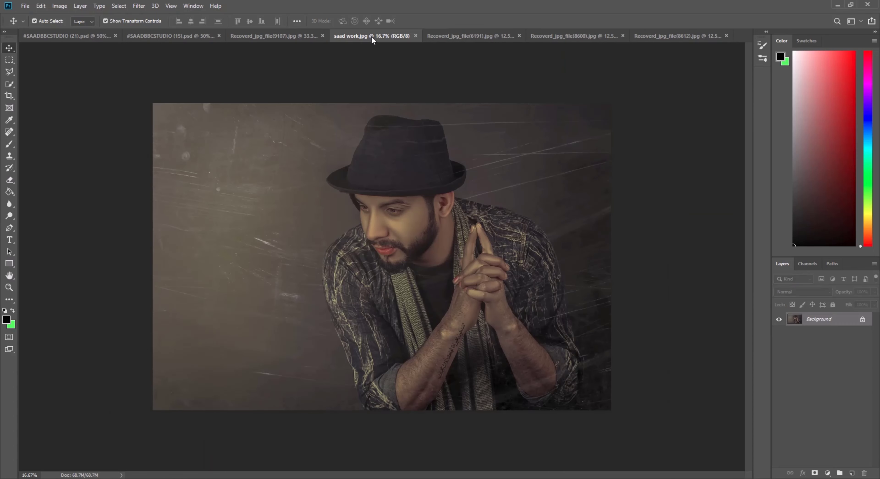
click(862, 320)
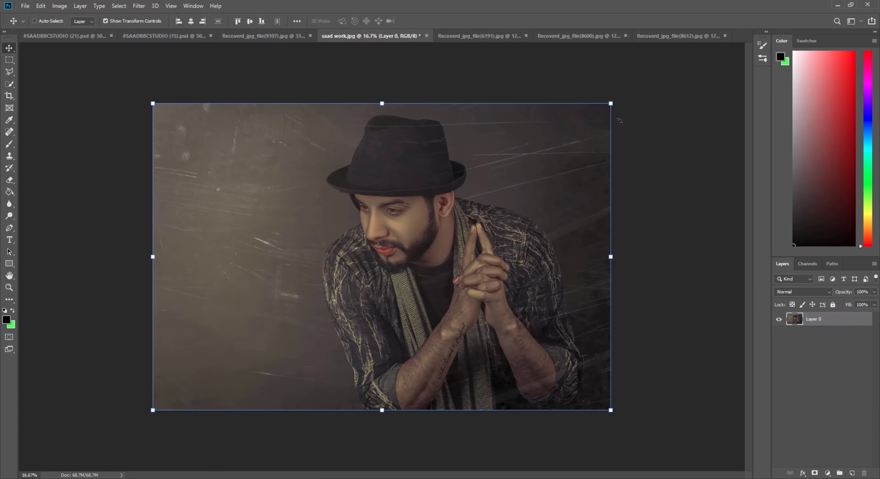
drag(610, 103, 302, 286)
click(421, 21)
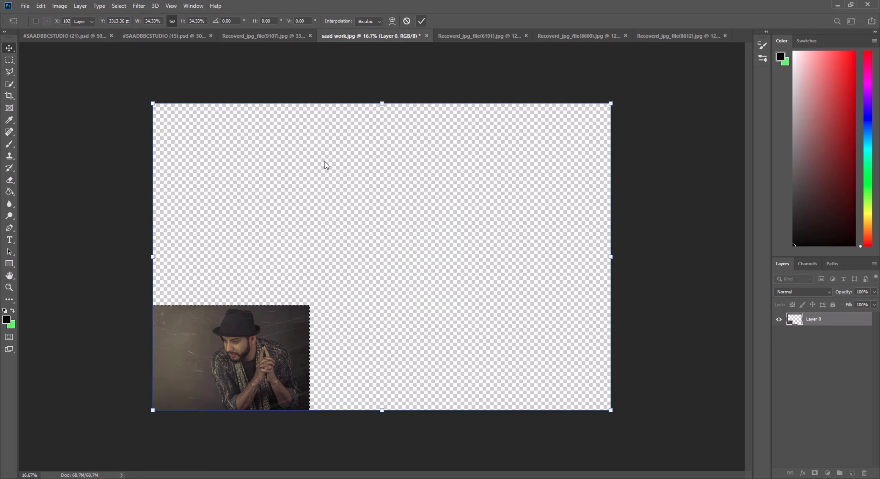
drag(290, 390, 307, 247)
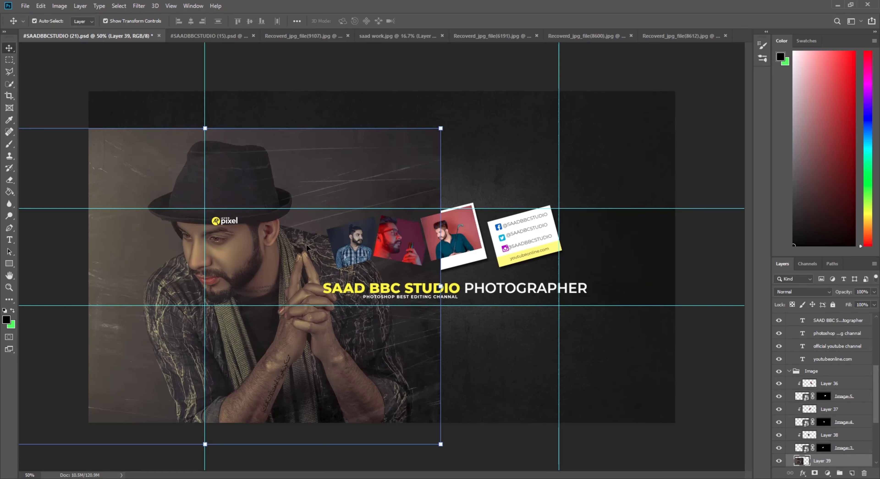
Clip the hat portrait to the Image-2 layer with a clipping mask.
right_click(803, 461)
click(683, 315)
right_click(842, 461)
click(788, 248)
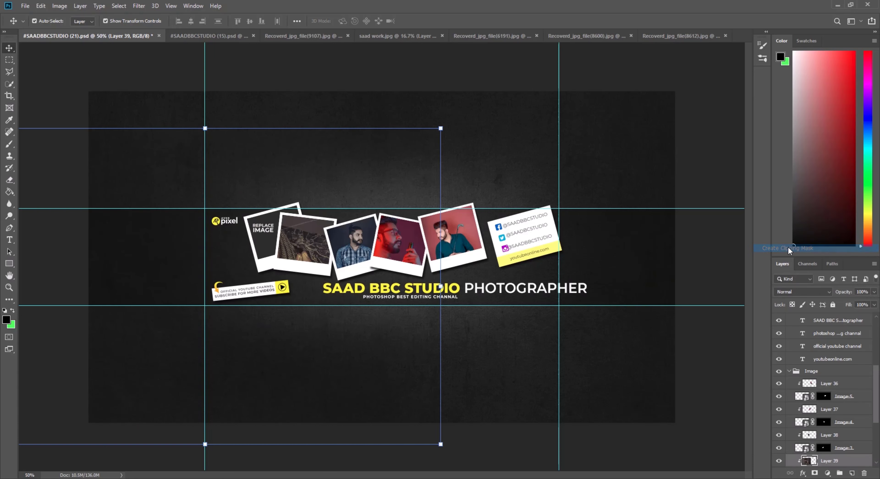
Scale the hat portrait to about 17% and fit it inside the second polaroid frame.
drag(441, 128, 67, 380)
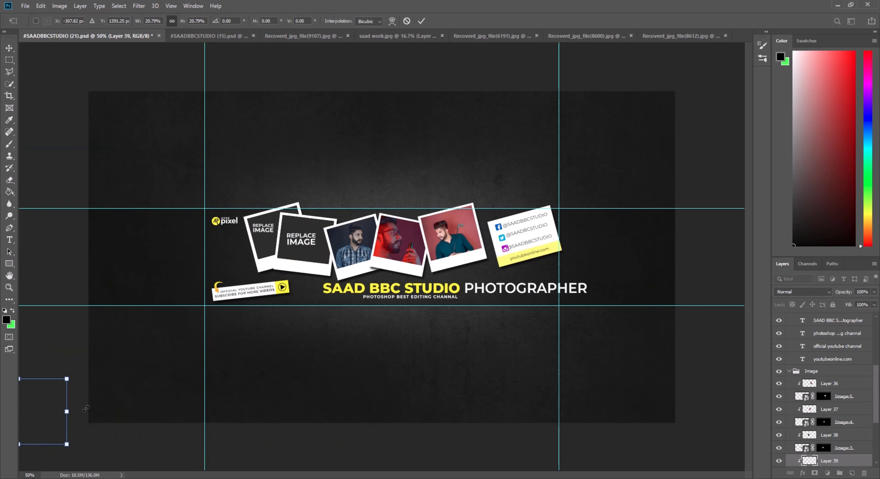
drag(55, 411, 339, 246)
drag(348, 215, 308, 237)
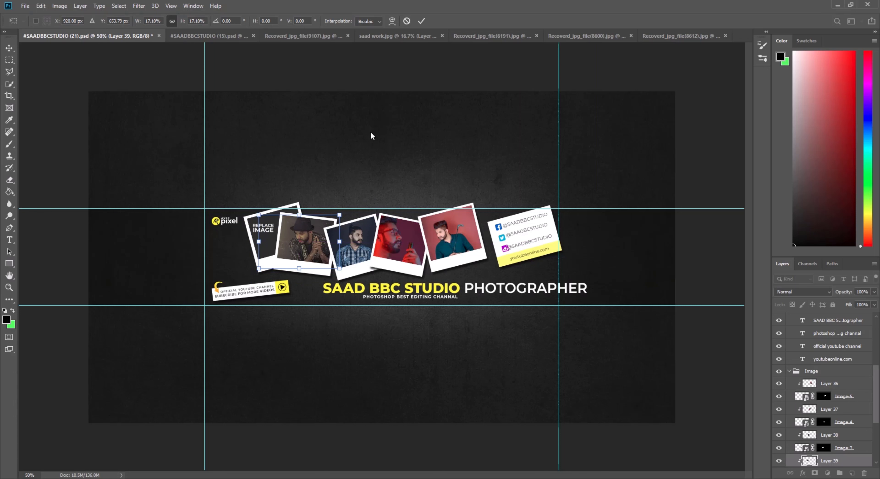
click(422, 21)
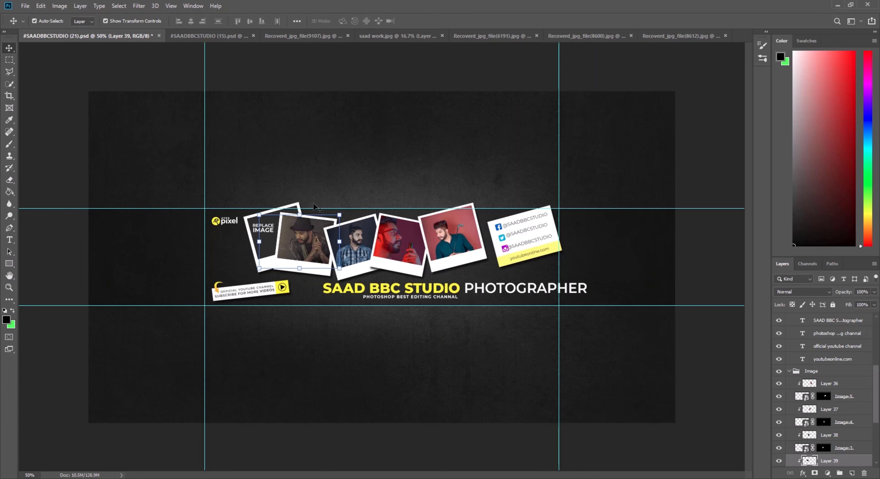
Unlock the Recoverd_jpg_file(9107).jpg photo, scale it down and bring it into the banner above the Image-1 layer.
click(246, 233)
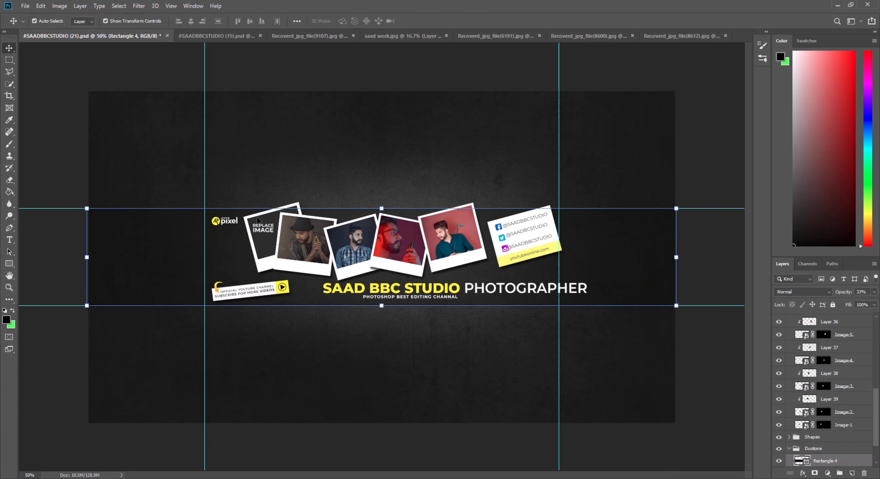
click(260, 235)
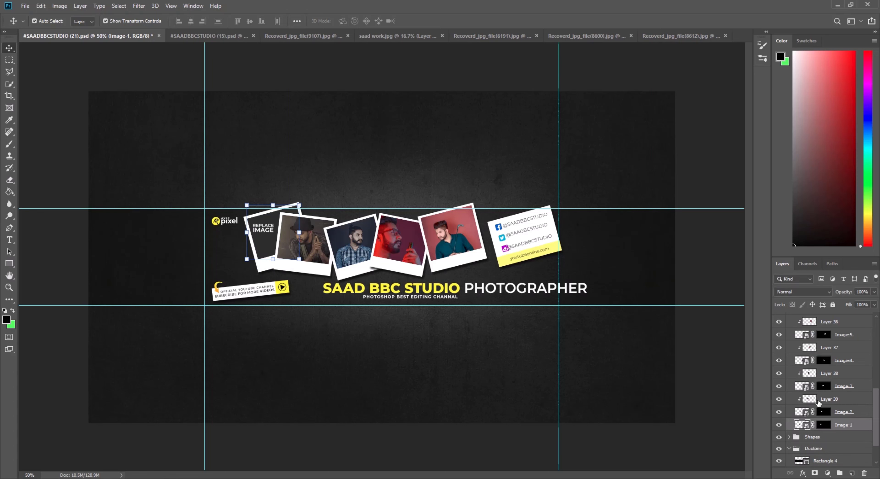
click(288, 35)
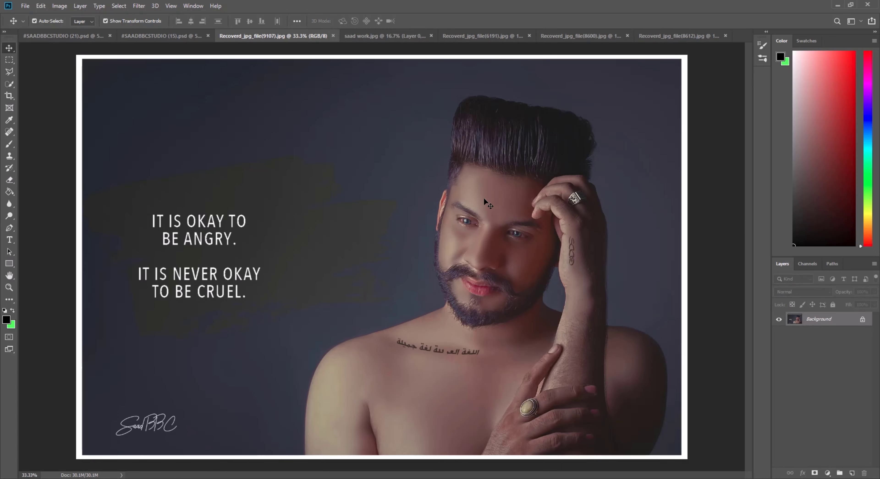
click(862, 319)
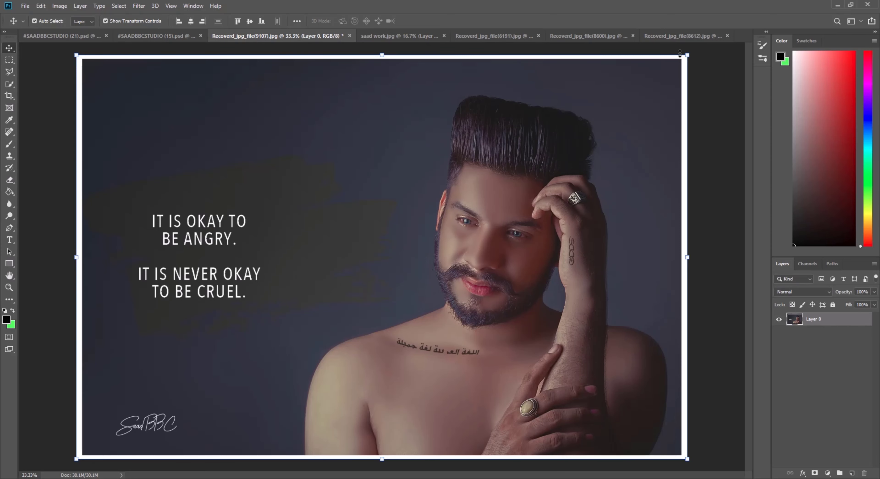
drag(681, 55, 102, 146)
click(421, 21)
click(48, 35)
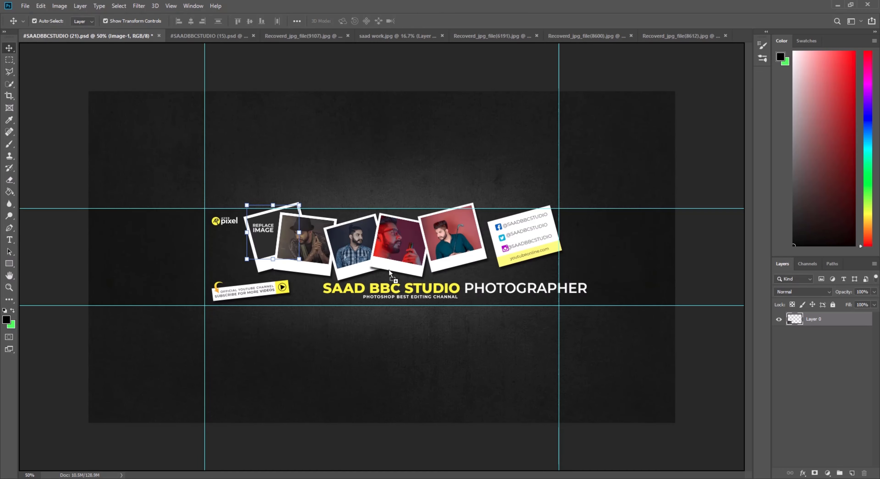
drag(274, 231, 265, 233)
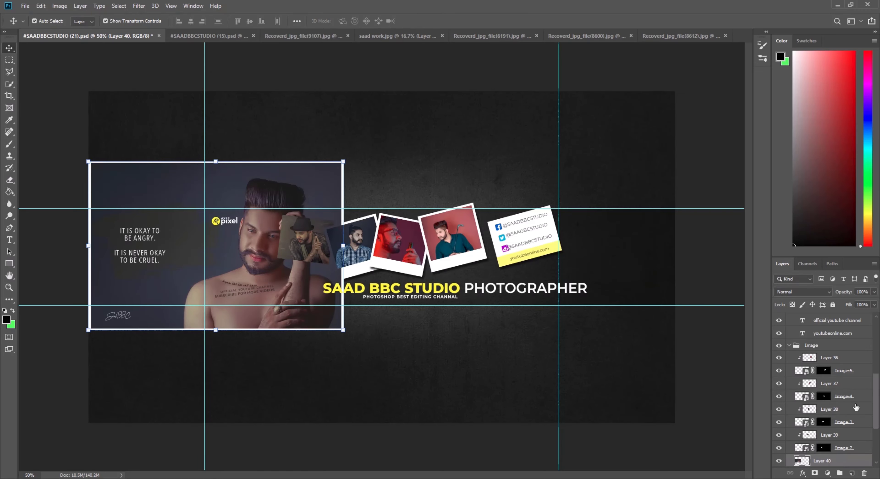
Clip the new portrait to the Image-1 layer, scaling it to about 41% to fit inside the first polaroid frame.
right_click(824, 460)
click(788, 253)
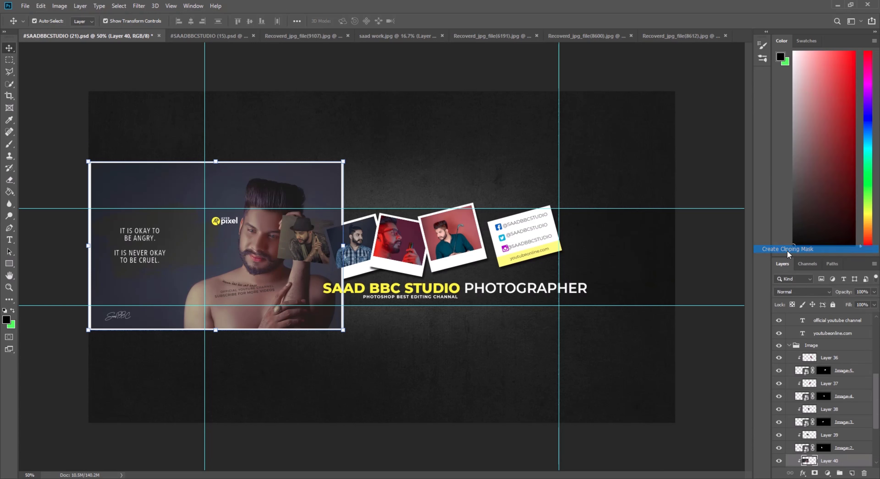
drag(343, 162, 206, 252)
drag(143, 299, 246, 237)
drag(309, 188, 295, 198)
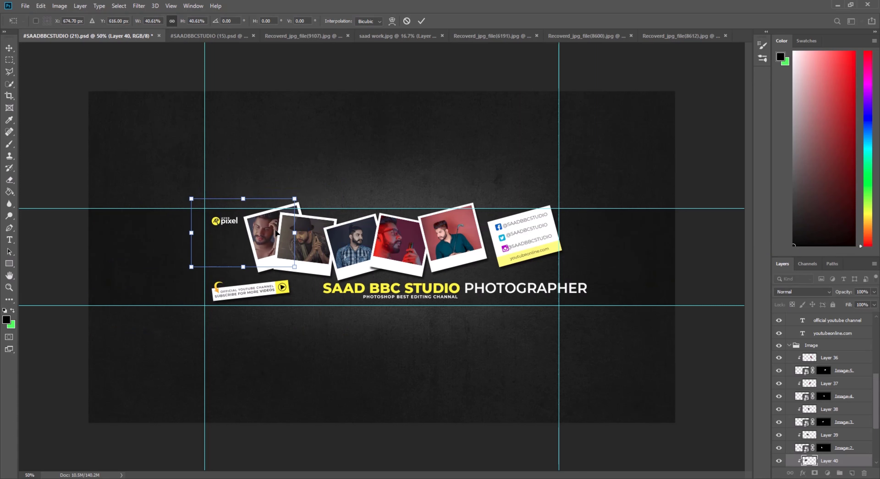
drag(273, 236, 300, 241)
Delete the AVER pixel logo (Logo Icon layer) from the banner.
click(10, 288)
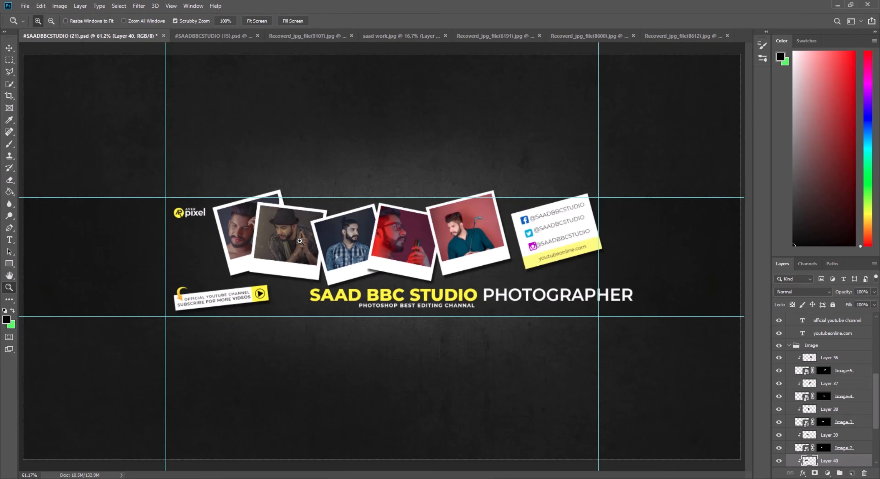
drag(189, 219, 189, 212)
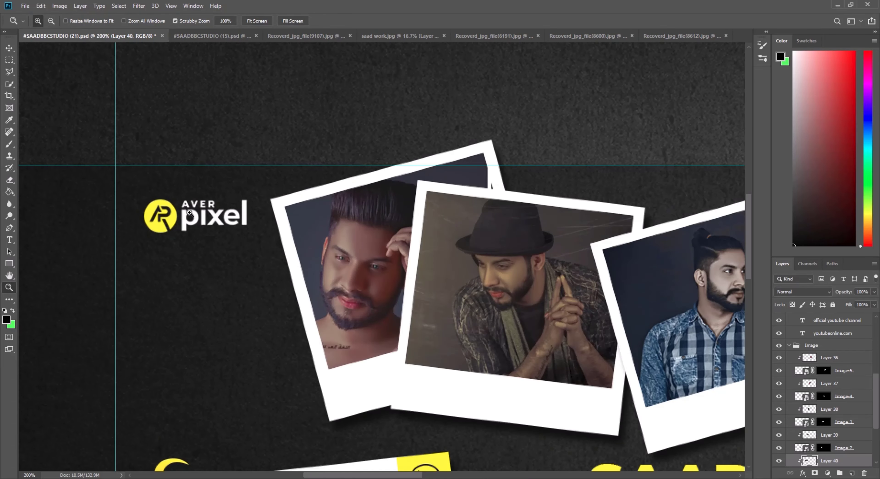
key(v)
click(159, 216)
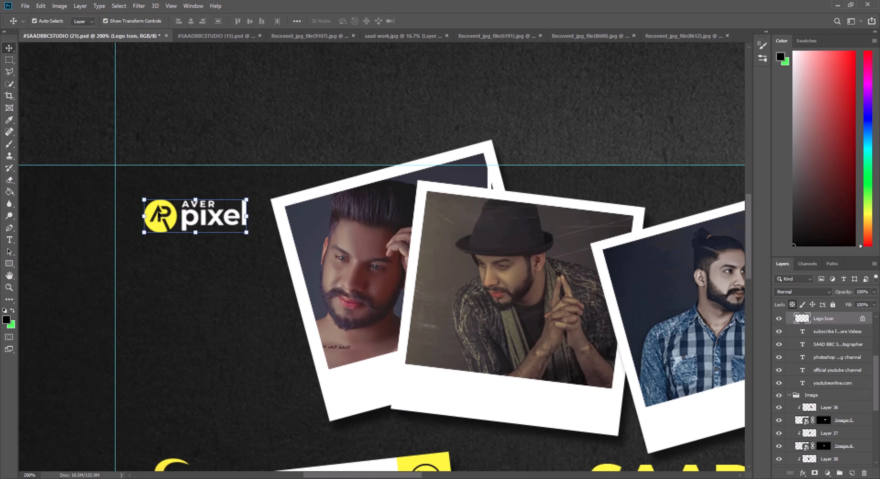
key(Delete)
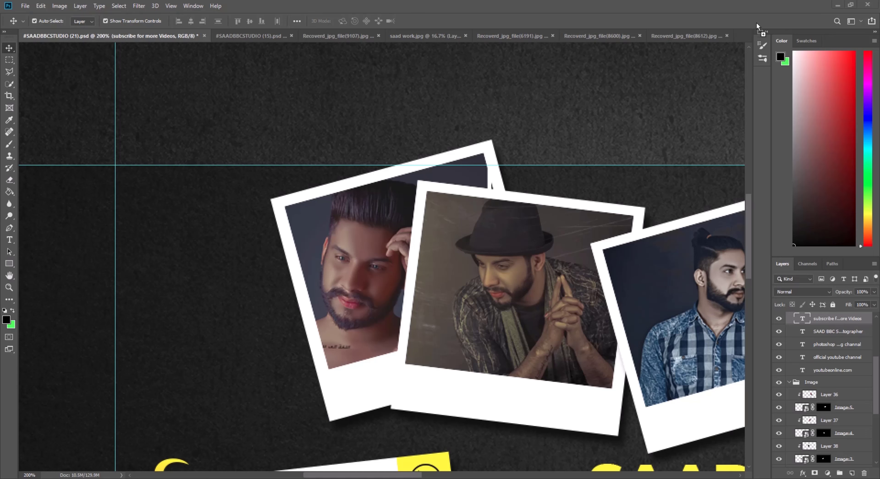
Bring the SAAD BBC STUDIO logo from my logo.png into the banner and shrink it into the deleted logo's place beside the first polaroid.
drag(740, 25, 740, 26)
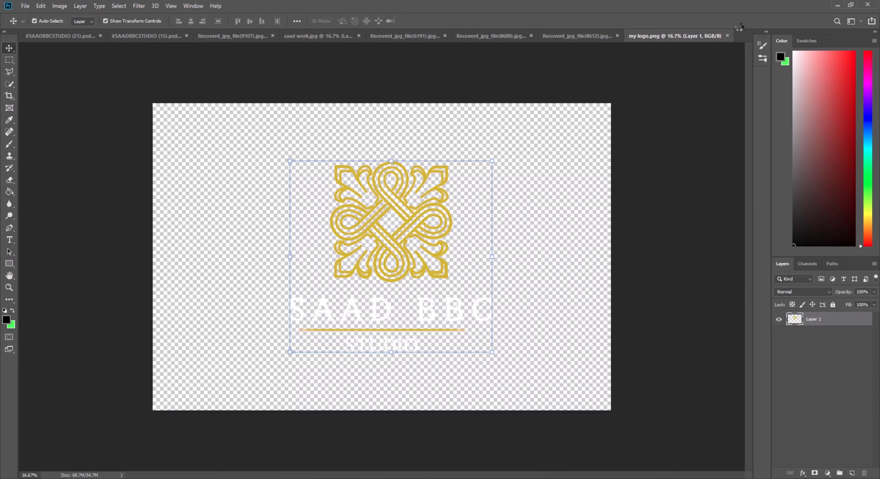
drag(402, 211, 215, 245)
key(z)
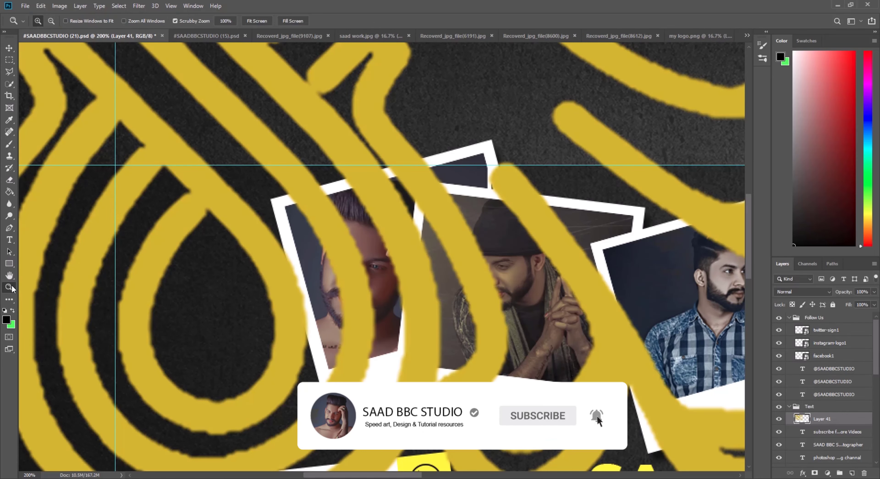
key(ctrl+0)
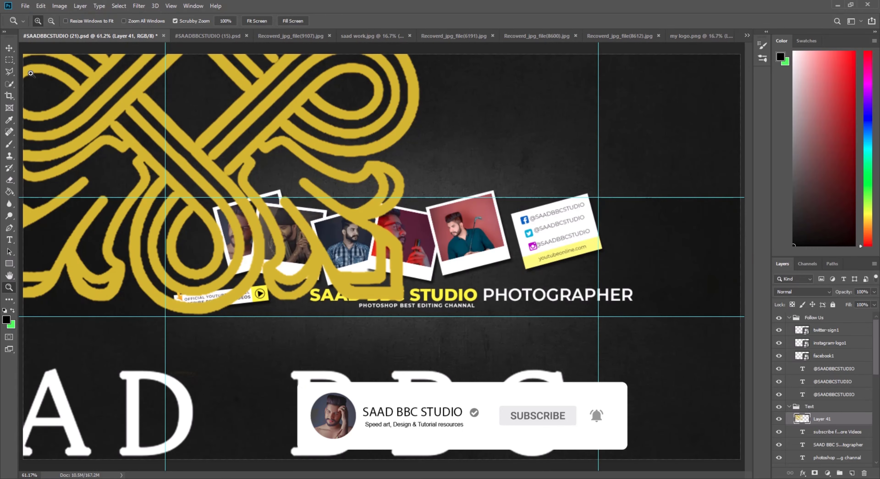
right_click(253, 178)
click(270, 232)
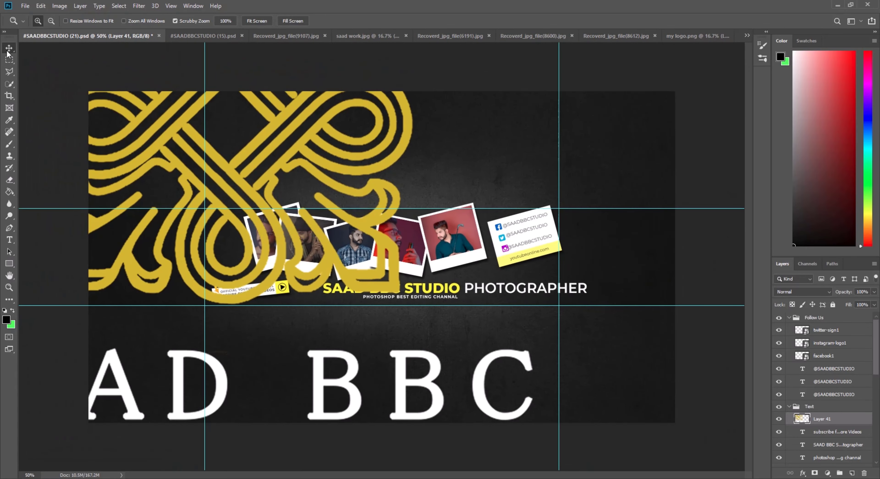
click(9, 50)
drag(537, 324, 163, 151)
drag(114, 194, 220, 225)
click(422, 21)
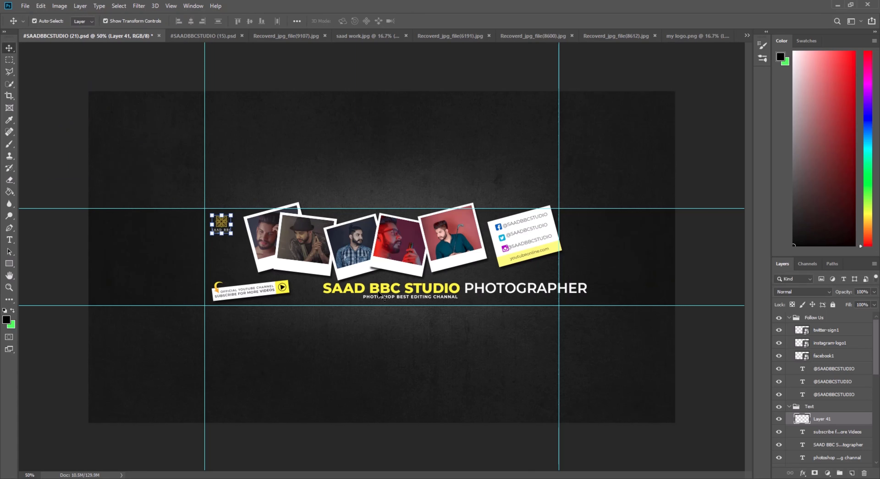
Examine the banner up close, including the polaroids, the social media card and the subscribe label, and return to the full view.
click(9, 287)
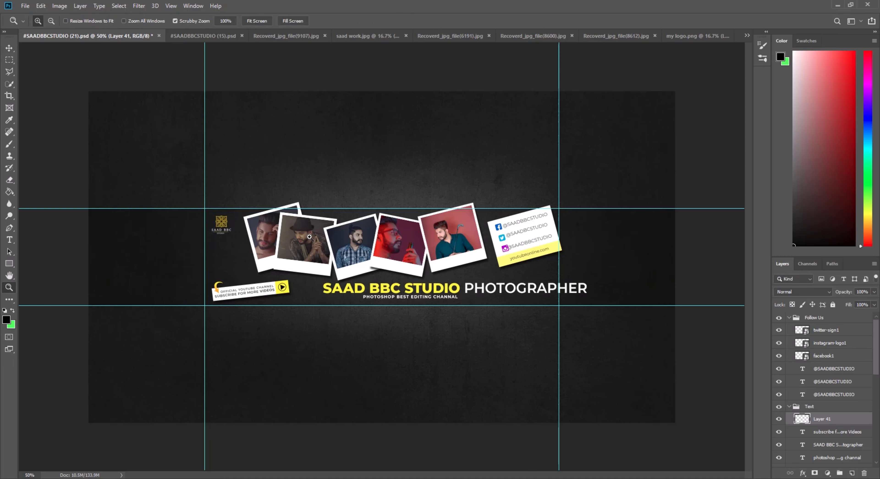
click(297, 148)
click(616, 289)
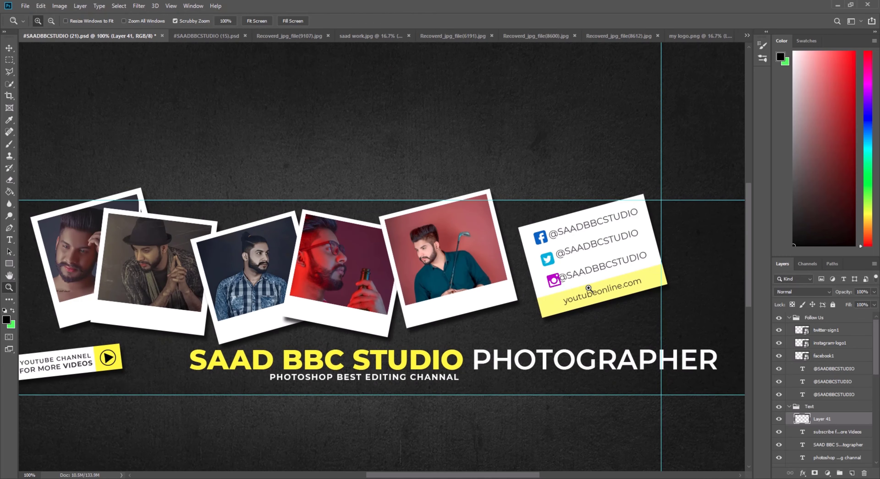
drag(258, 349, 492, 294)
click(292, 338)
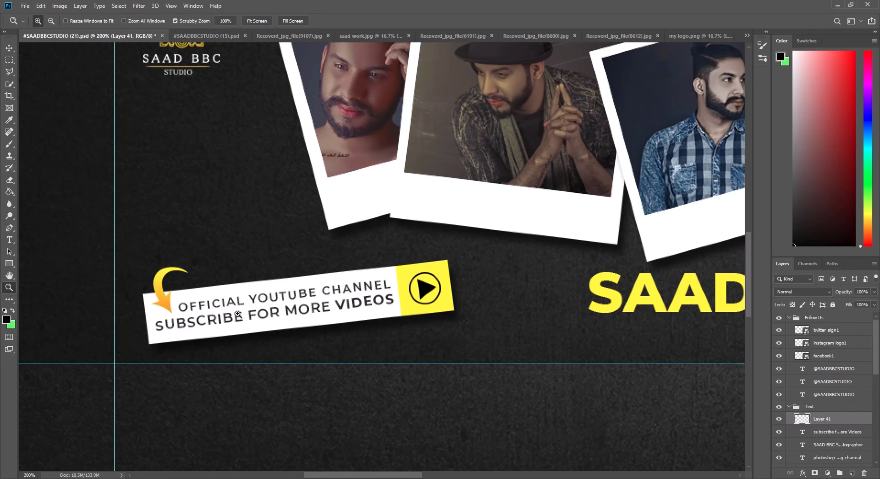
right_click(319, 249)
click(326, 255)
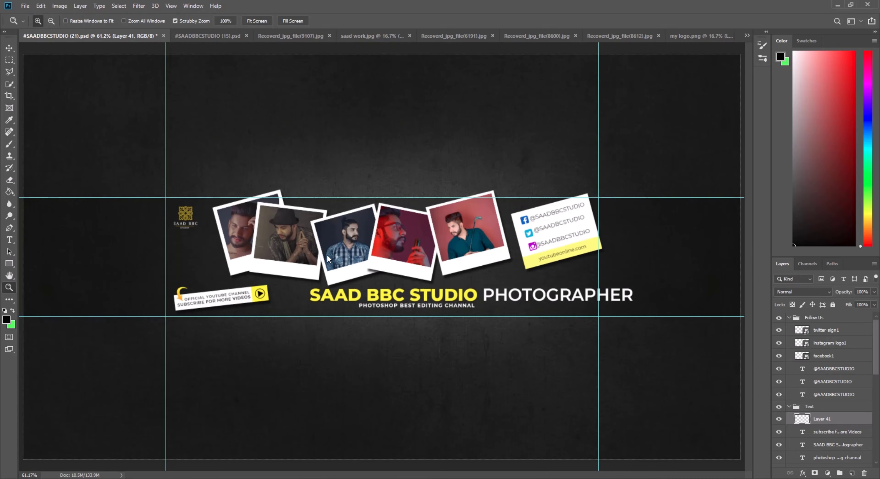